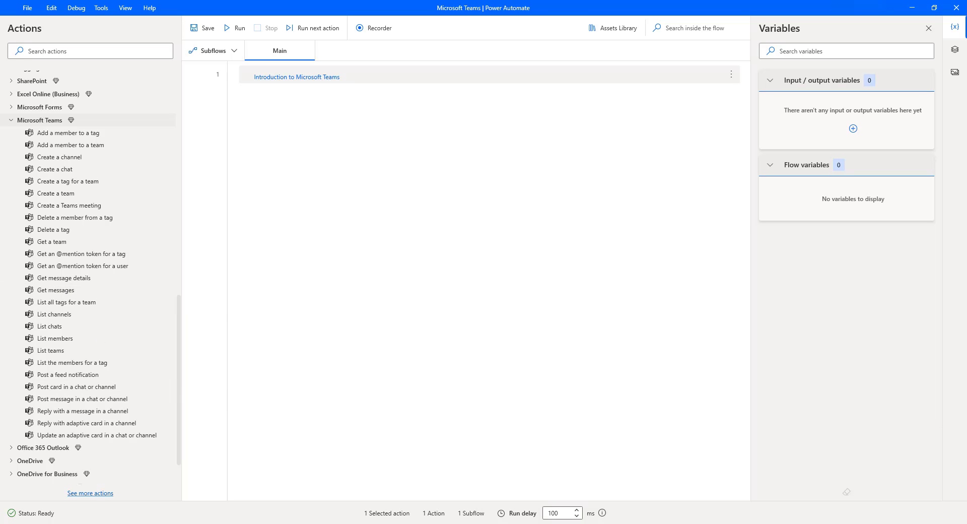
Step: Bring Microsoft Teams forward and open the Operation Team channel's posts
left_click(161, 496)
left_click(18, 95)
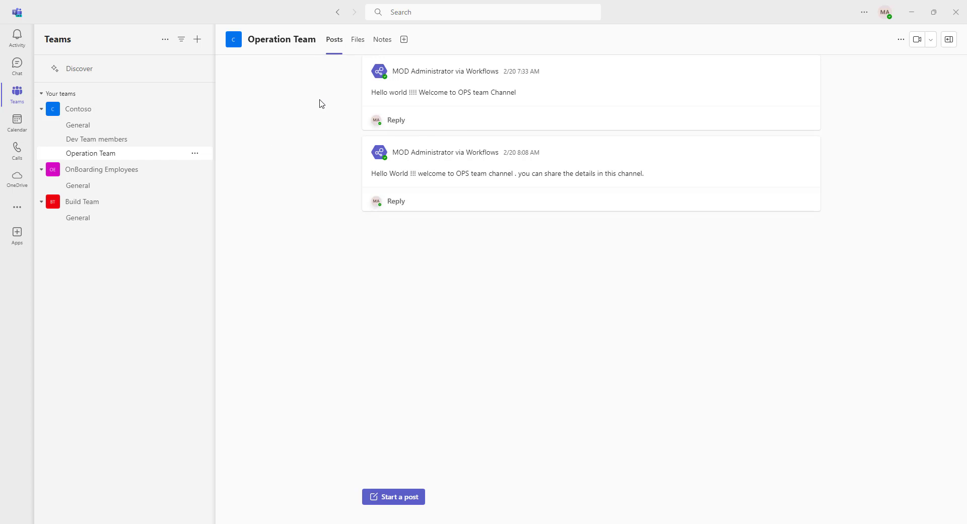
Step: Highlight the welcome text of both Operation Team posts to read them
mouse_move(416, 99)
left_click_drag(526, 97, 344, 97)
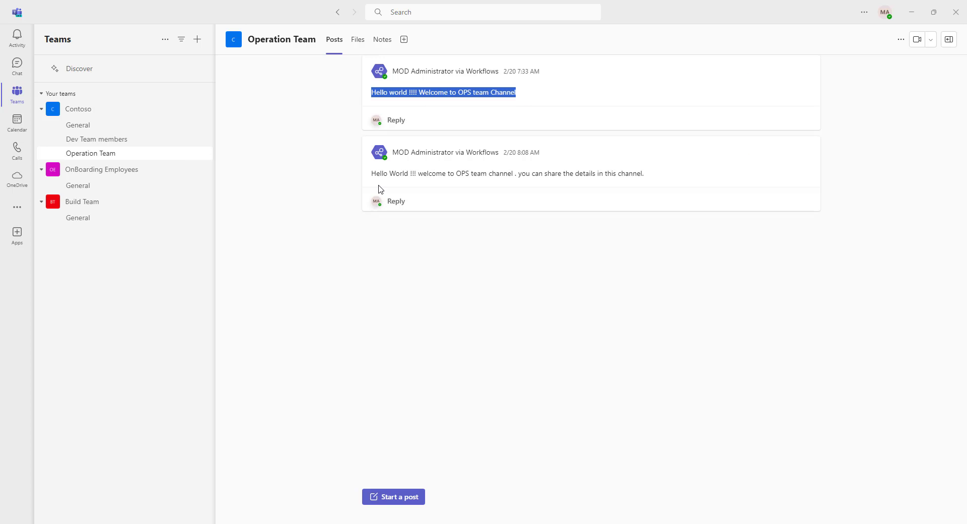
left_click_drag(371, 174, 650, 173)
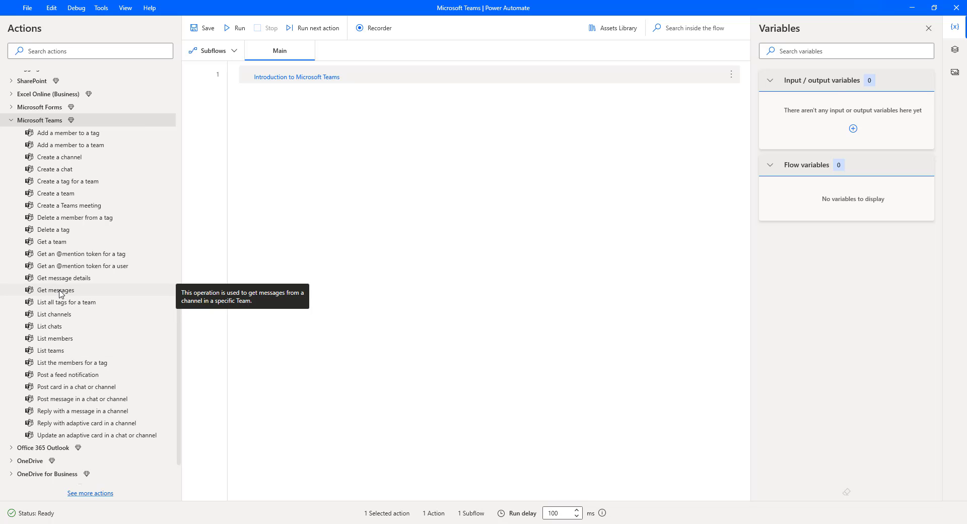
Step: Add a Get messages step with Team Contoso and Channel Operation Team, and save it
left_click_drag(59, 292, 343, 236)
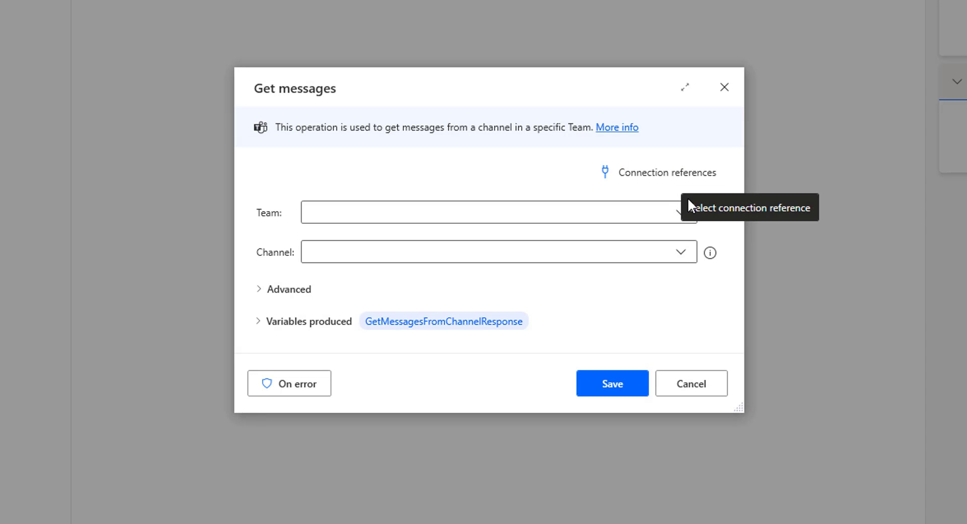
left_click(680, 213)
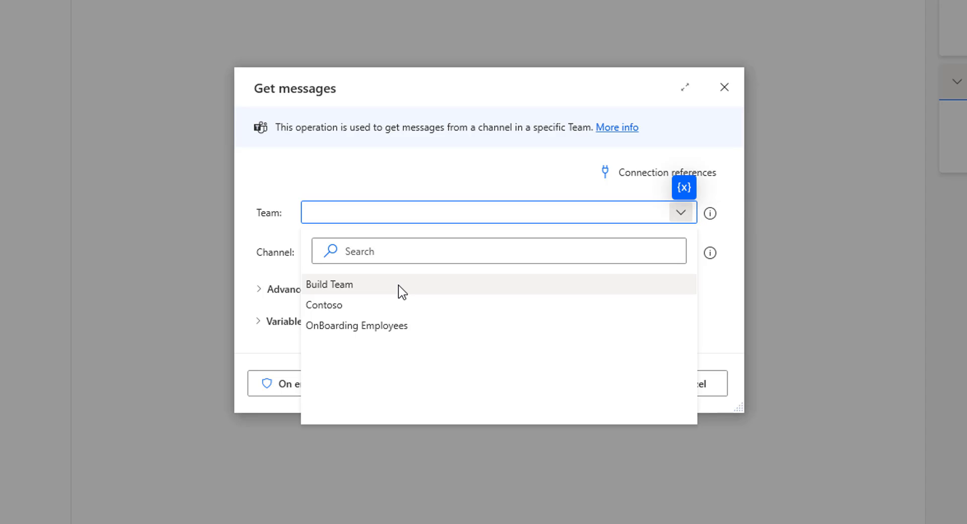
left_click(373, 328)
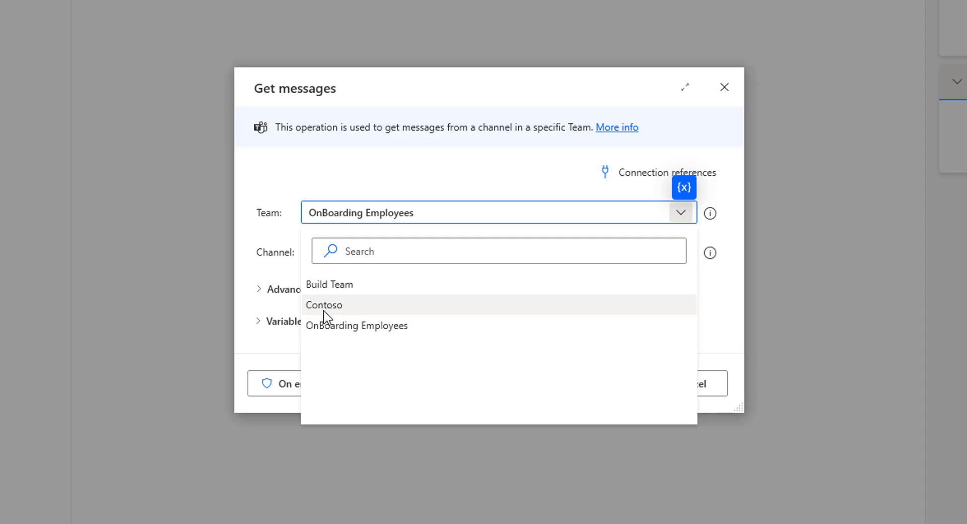
left_click(325, 305)
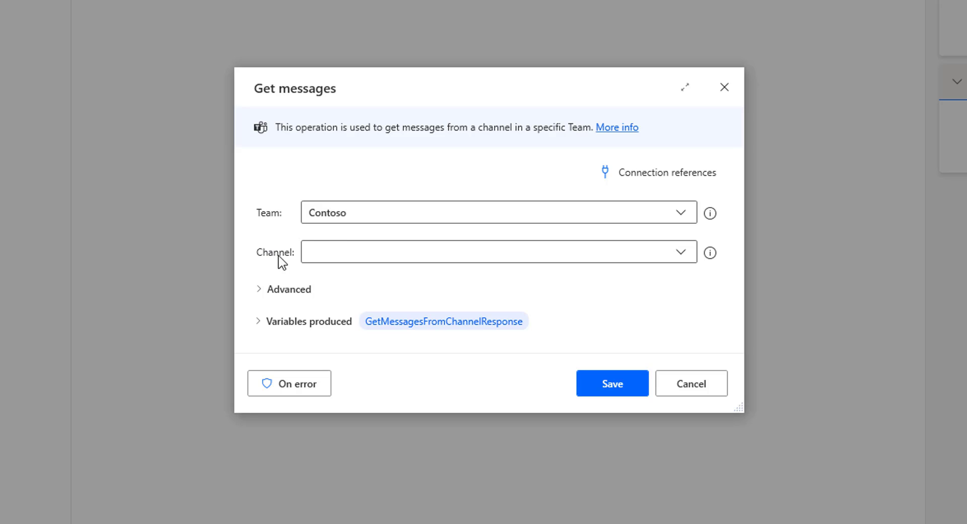
left_click(680, 252)
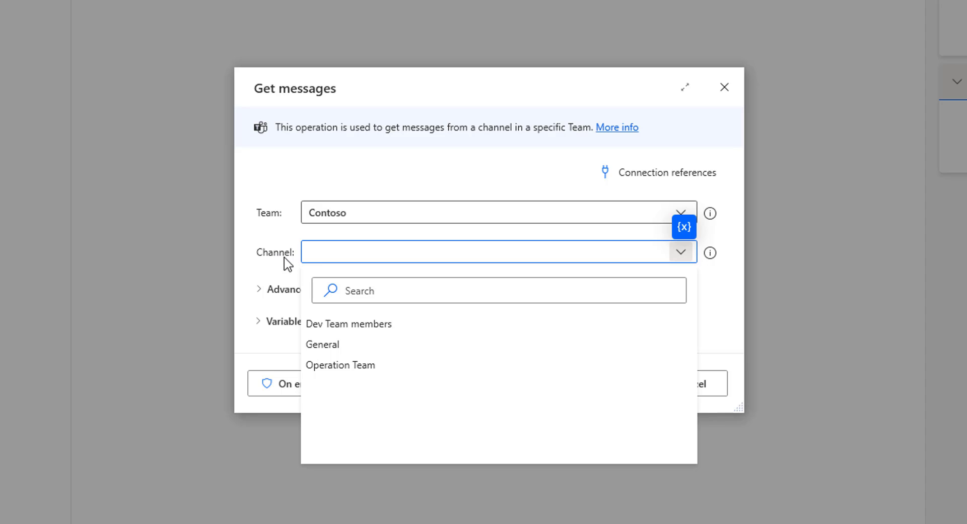
left_click(351, 367)
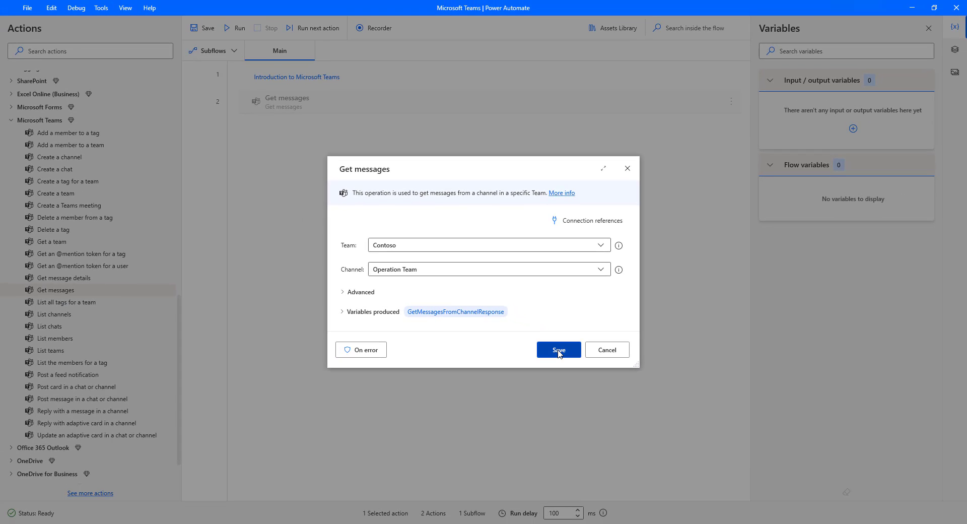
left_click(558, 352)
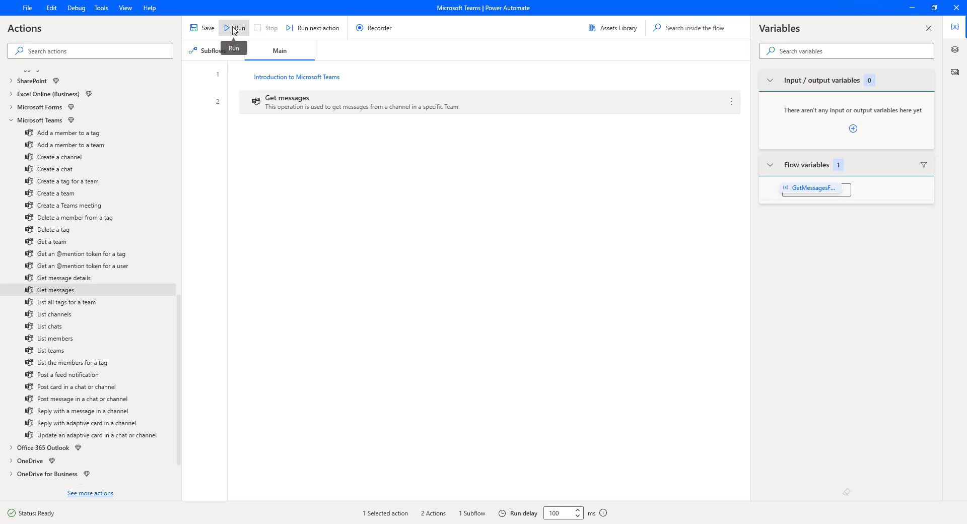
left_click(233, 28)
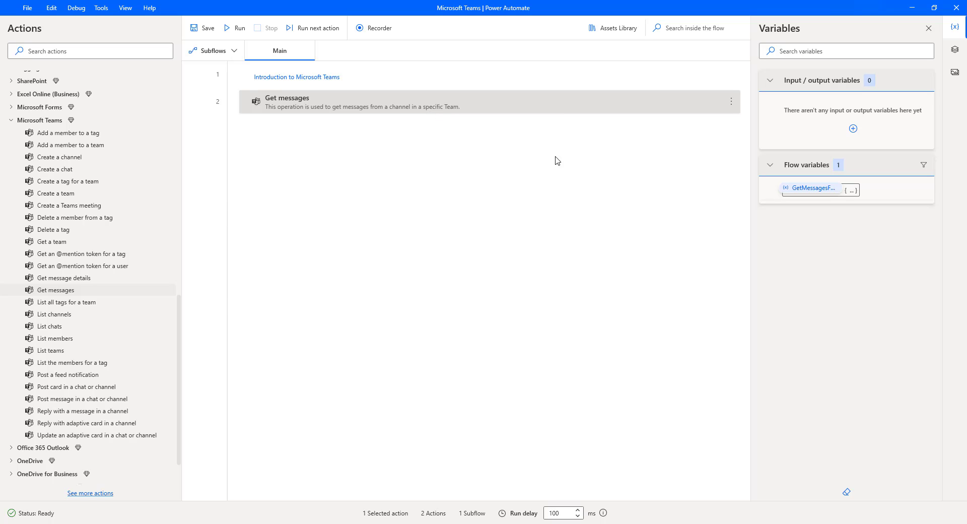
double_click(808, 191)
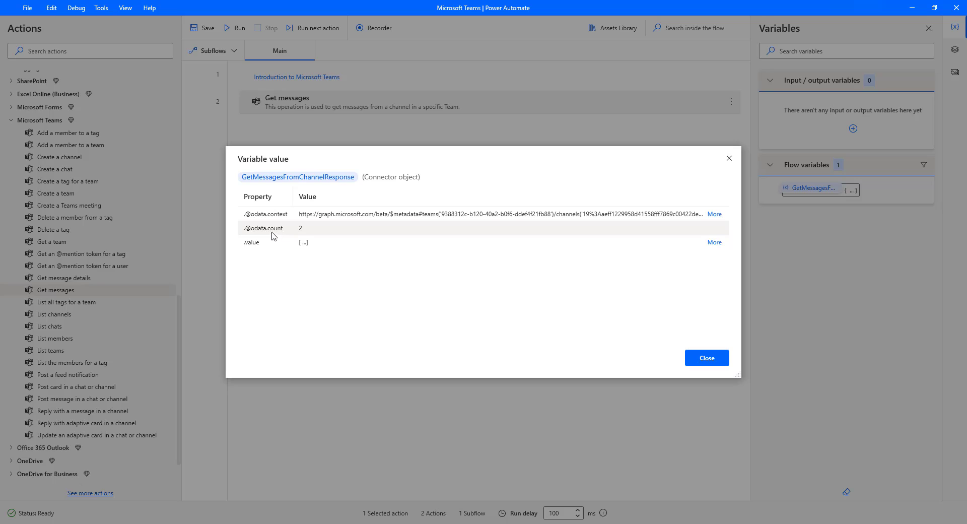
Step: Drill into .value, message 0, then its .body showing 'Hello World !!! welcome to OPS team channel'
left_click(714, 242)
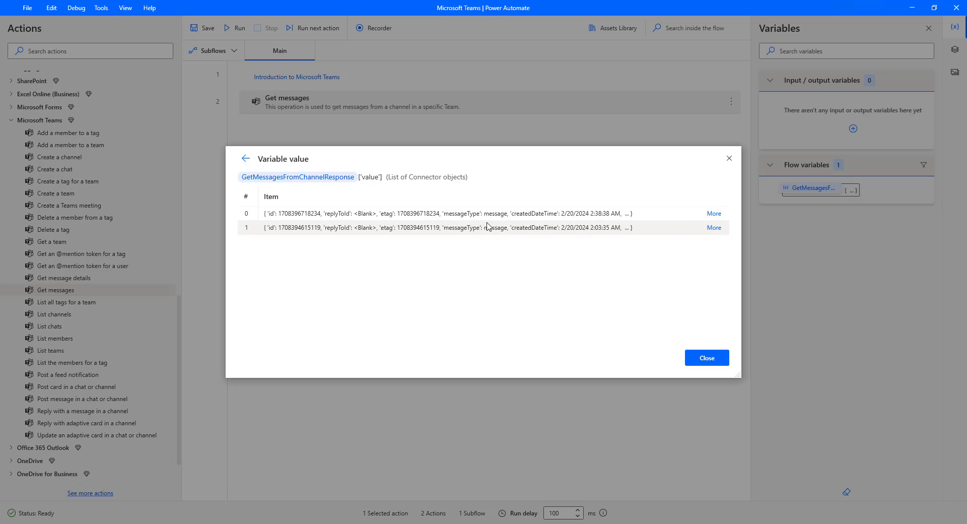
left_click(719, 216)
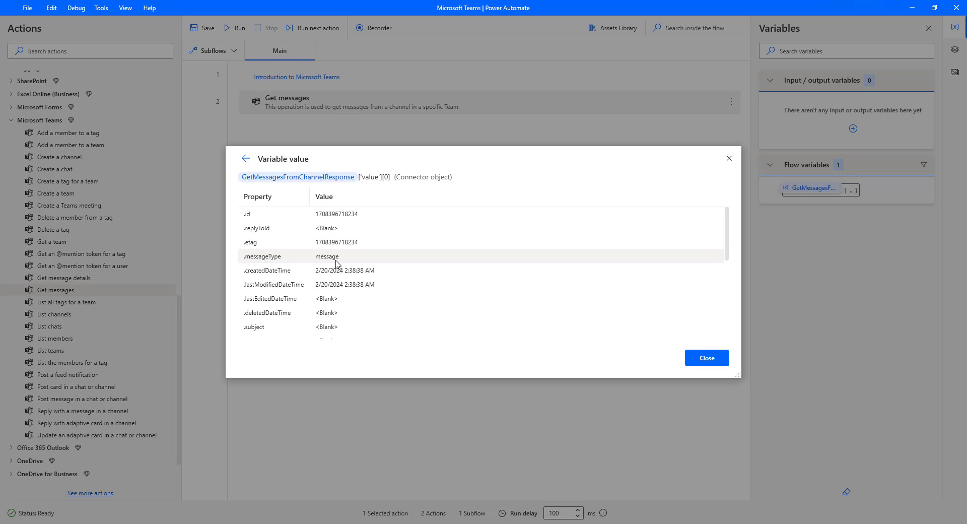
scroll(314, 295, "down", 2)
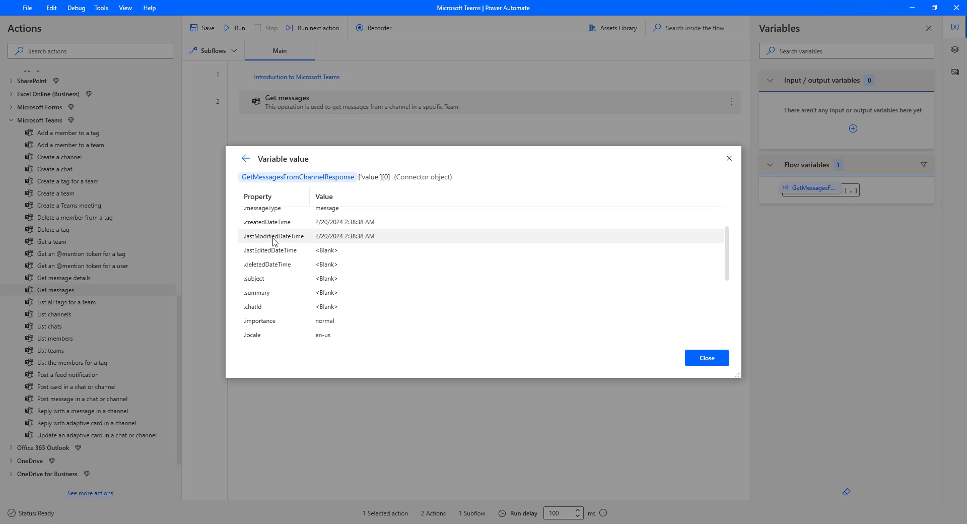
scroll(284, 267, "down", 1)
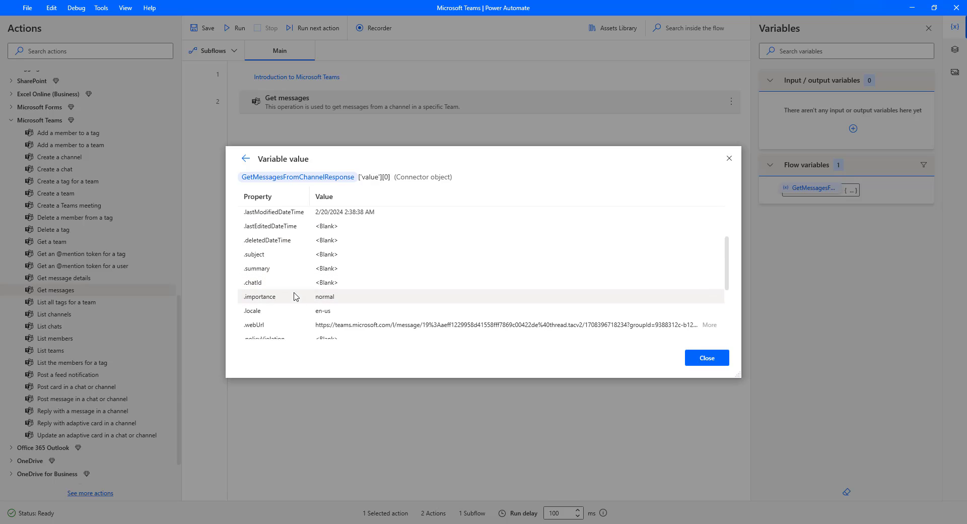
scroll(294, 325, "down", 2)
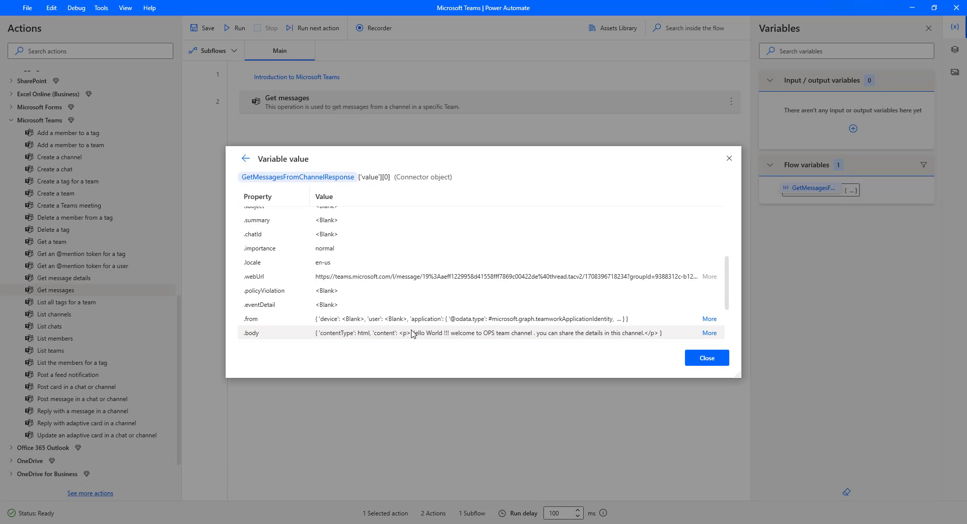
left_click(710, 333)
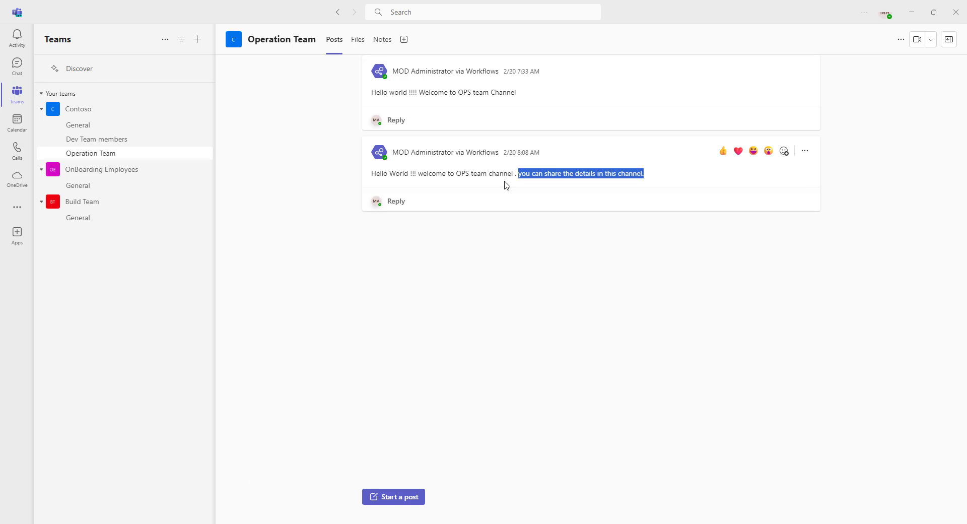
Step: Select the second Operation Team post's text in Teams, then minimize Teams
left_click(630, 199)
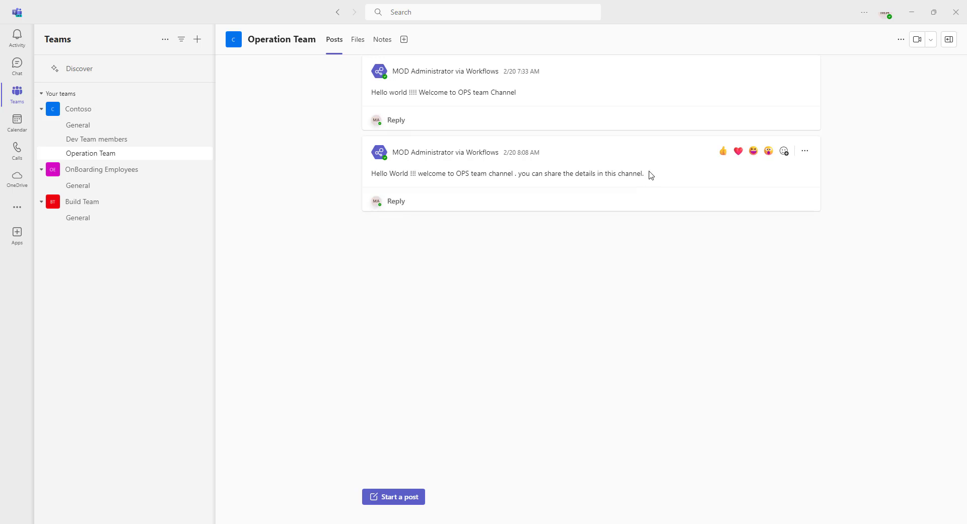
left_click_drag(656, 175, 319, 180)
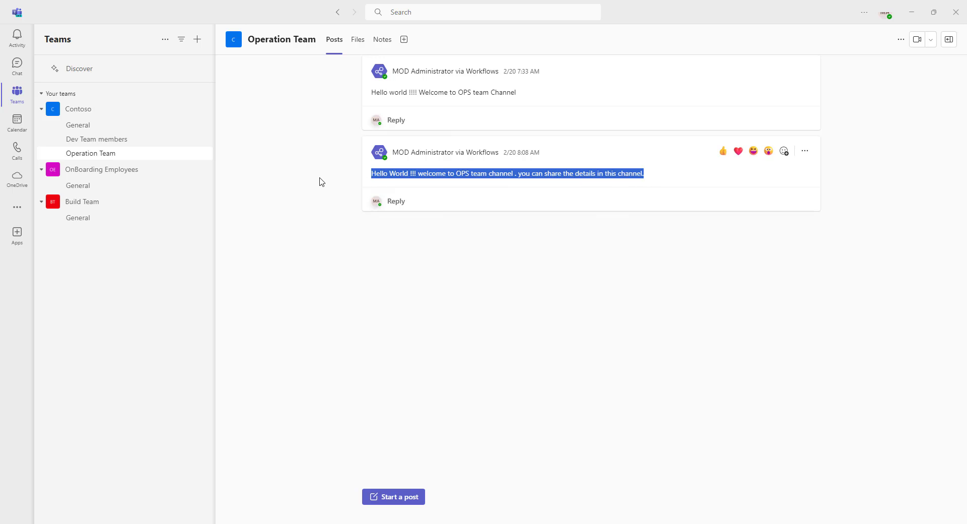
left_click(912, 14)
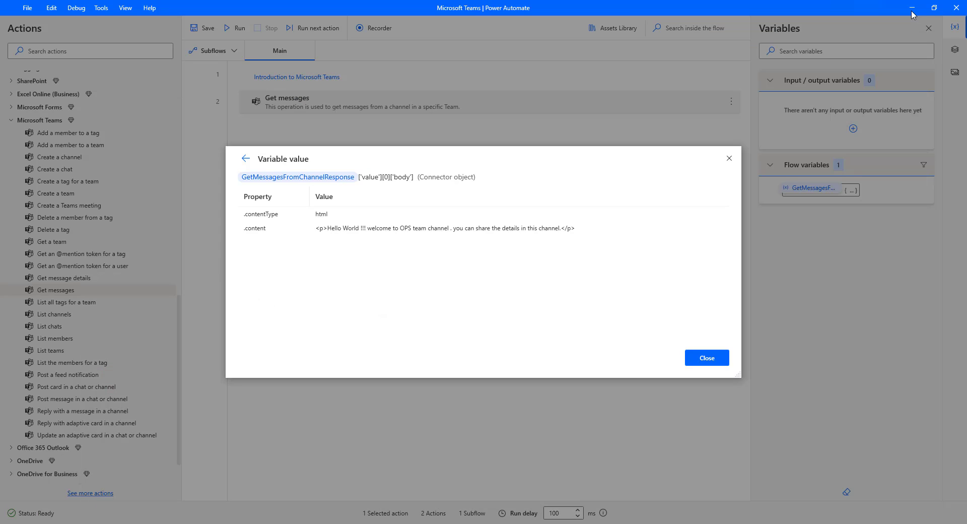
Step: Return to the messages list, review message 1's properties, and close the viewer
left_click(247, 158)
left_click(246, 159)
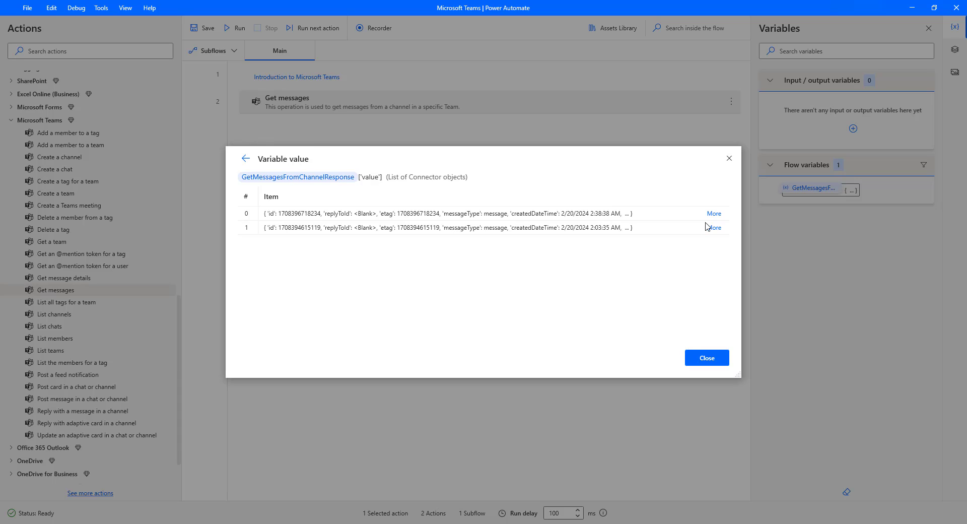
left_click(714, 228)
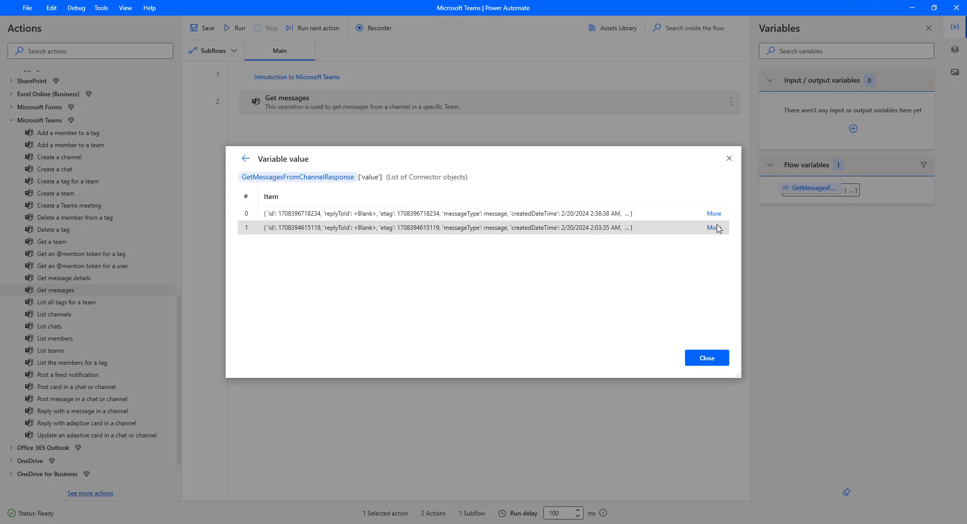
left_click(715, 228)
scroll(598, 253, "down", 5)
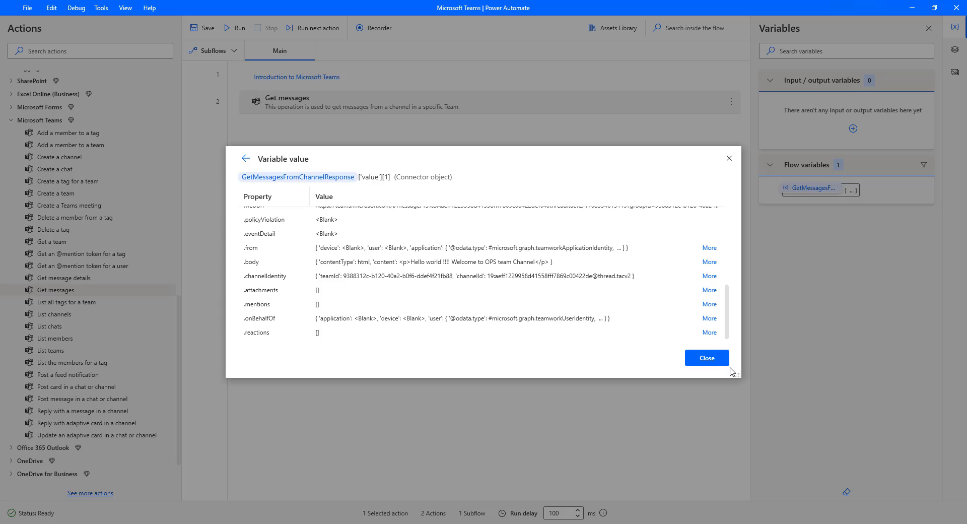
left_click(706, 358)
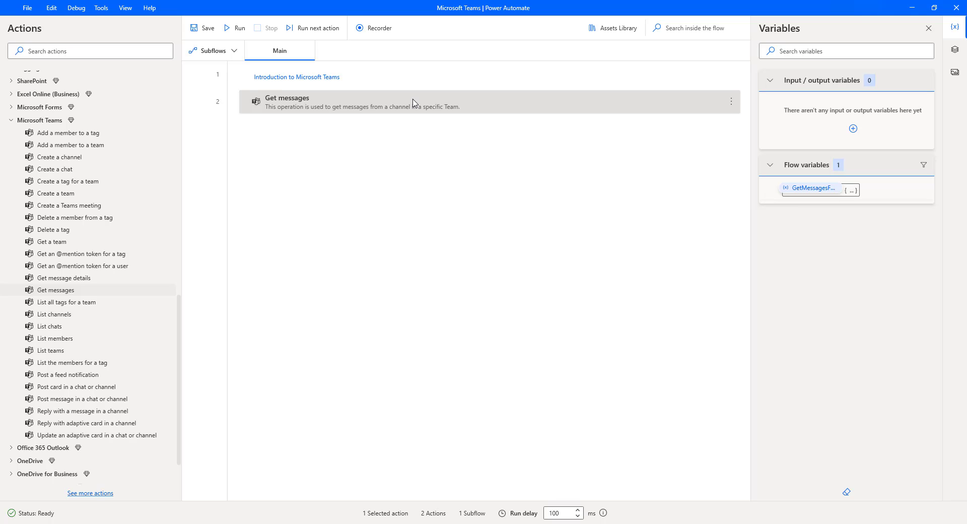
Step: Change the Get messages channel to Dev Team members, save, and rerun the flow
double_click(413, 102)
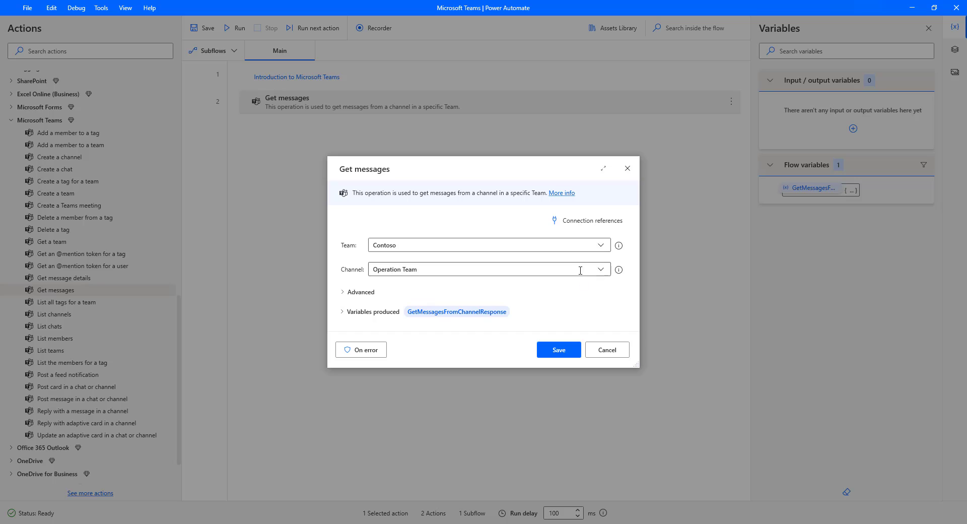
left_click(601, 271)
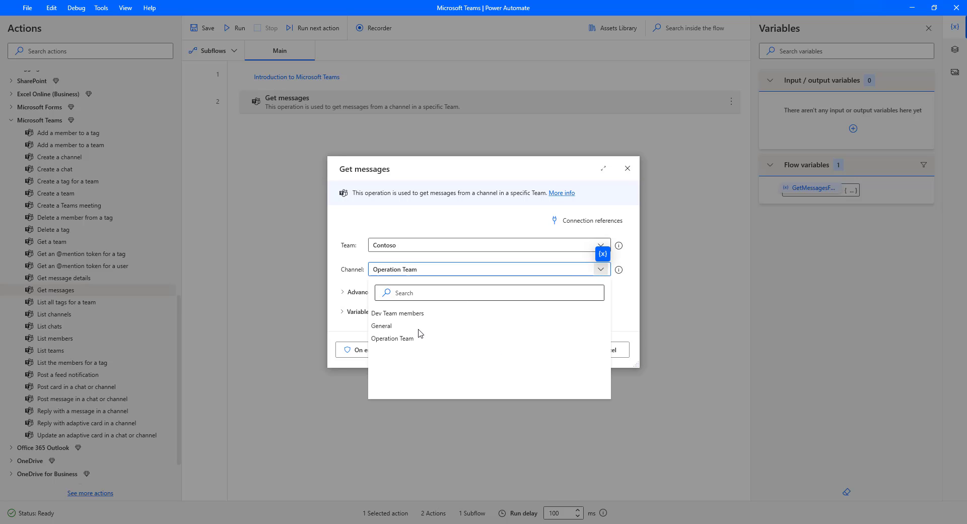
left_click(402, 315)
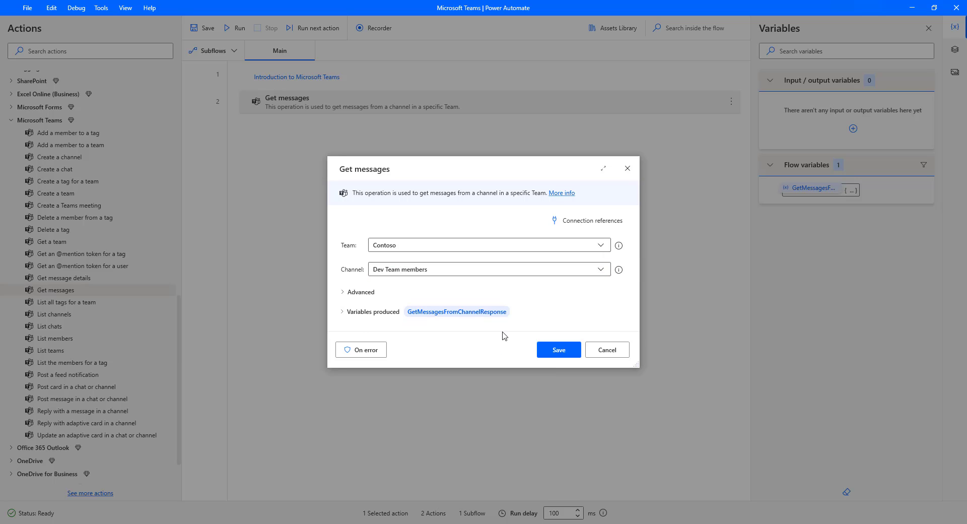
left_click(556, 353)
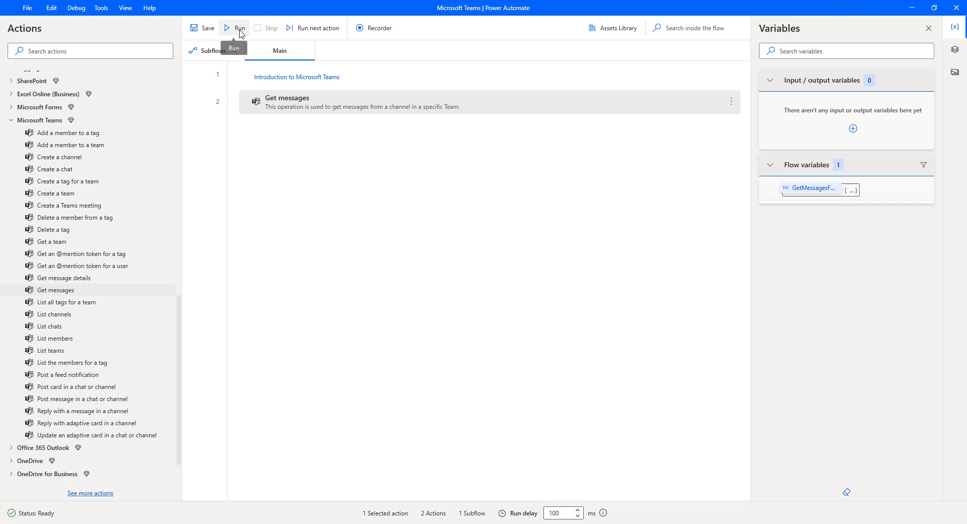
left_click(240, 29)
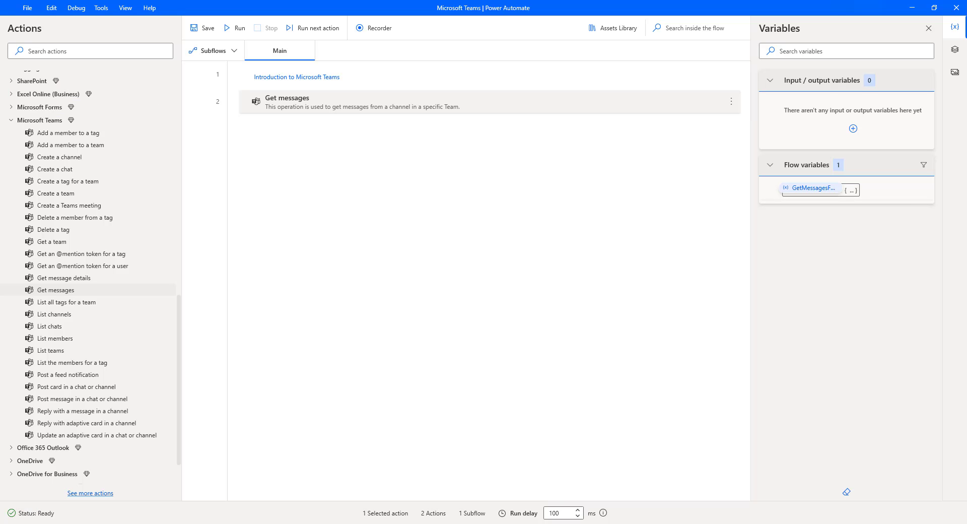
mouse_move(817, 196)
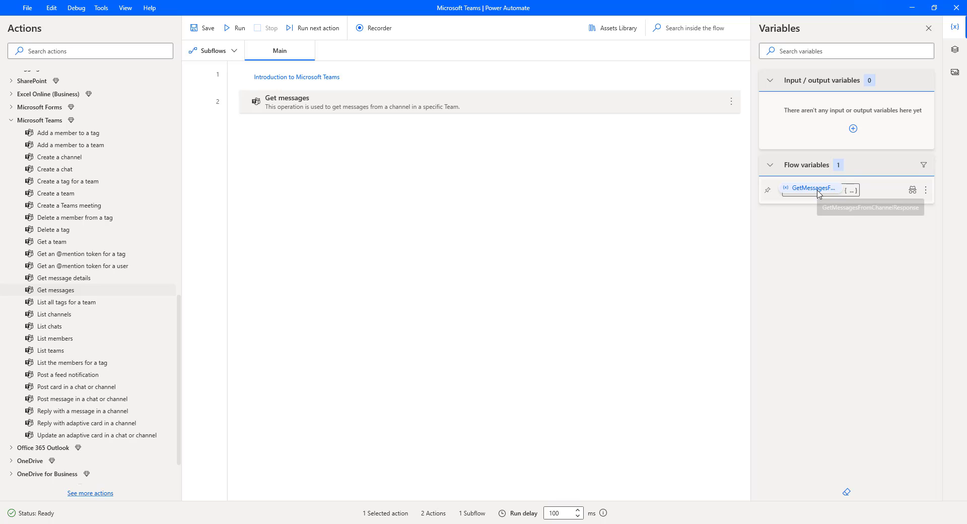
double_click(818, 193)
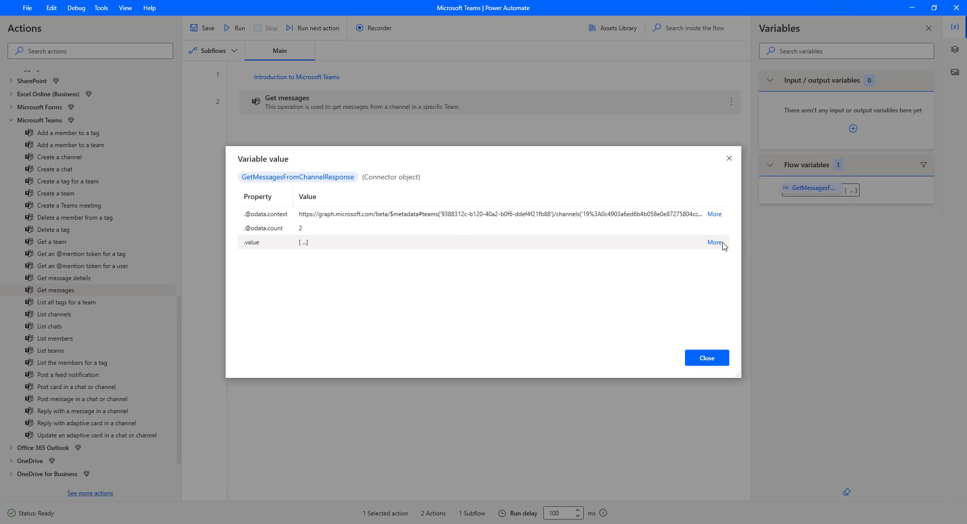
left_click(715, 242)
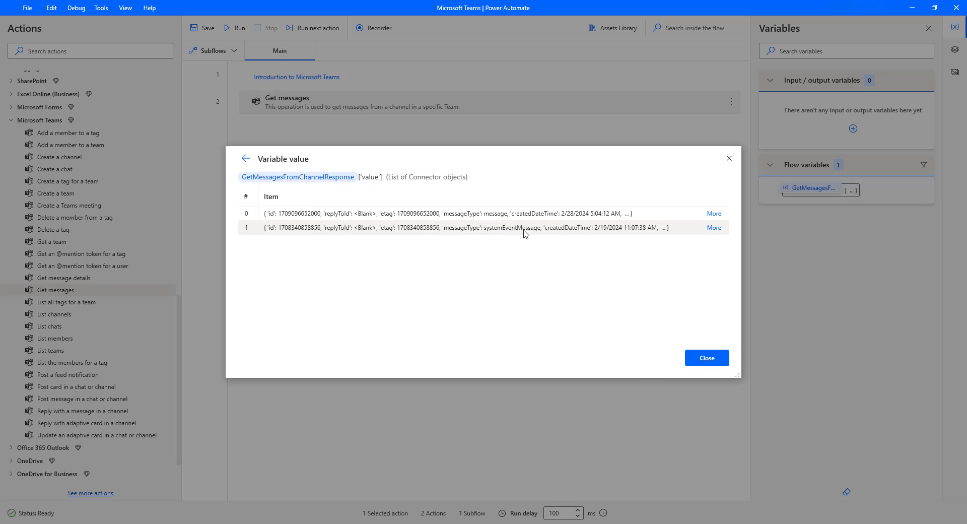
left_click(718, 231)
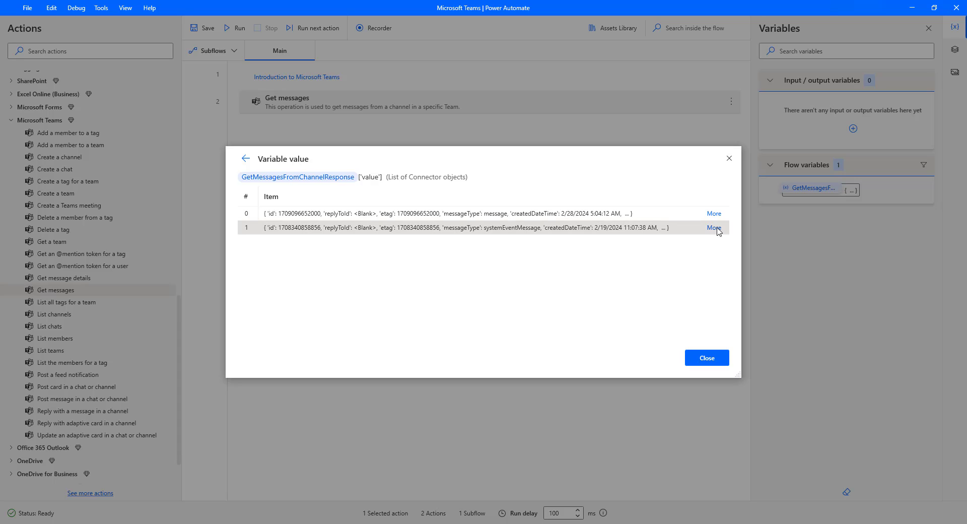
scroll(477, 298, "down", 3)
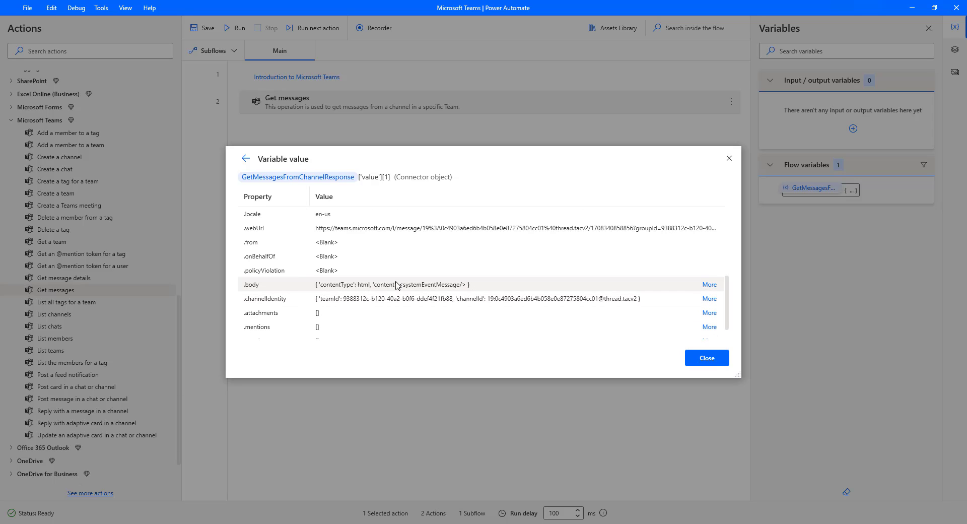
left_click(709, 284)
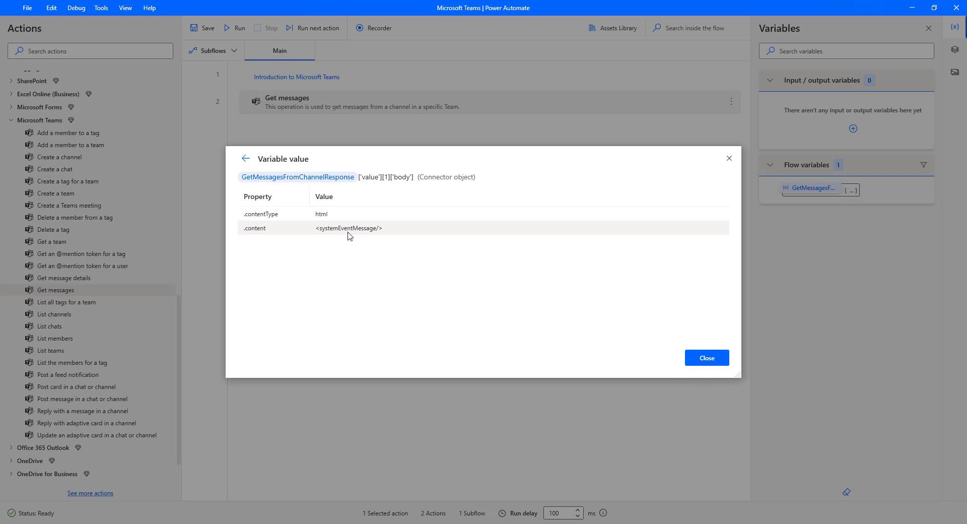
left_click(704, 358)
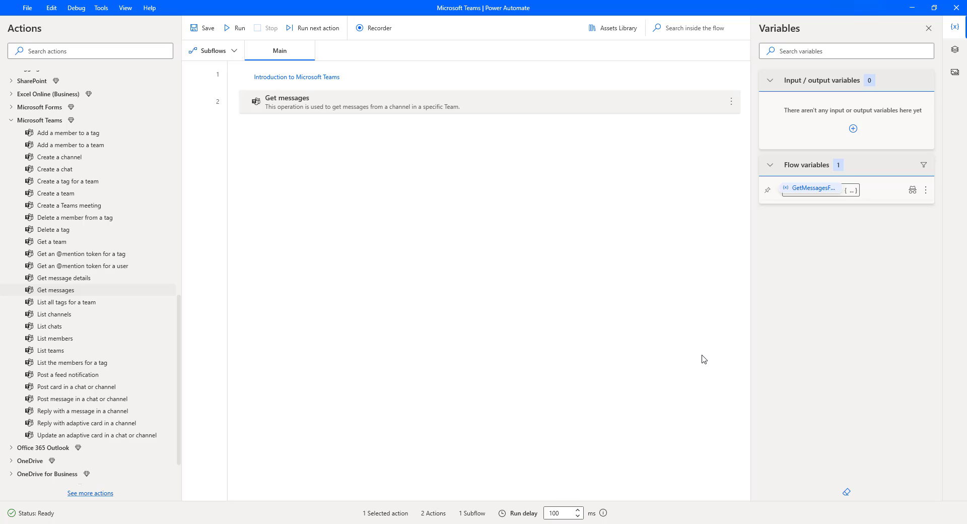